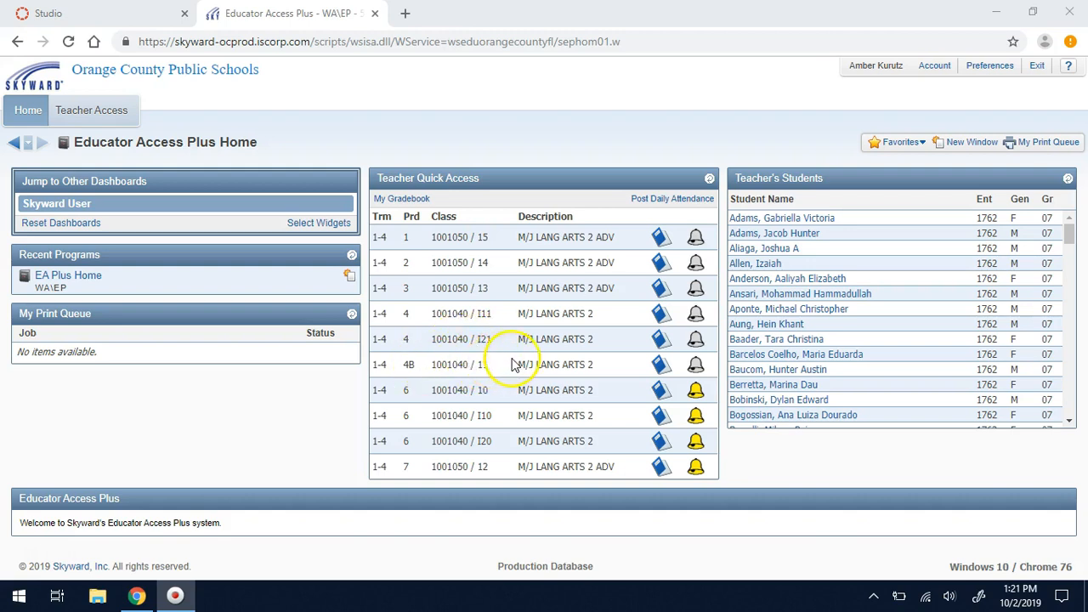
# - Go to My Gradebook from the Teacher Access menu to list the ten Language Arts classes
pyautogui.moveTo(477, 372)
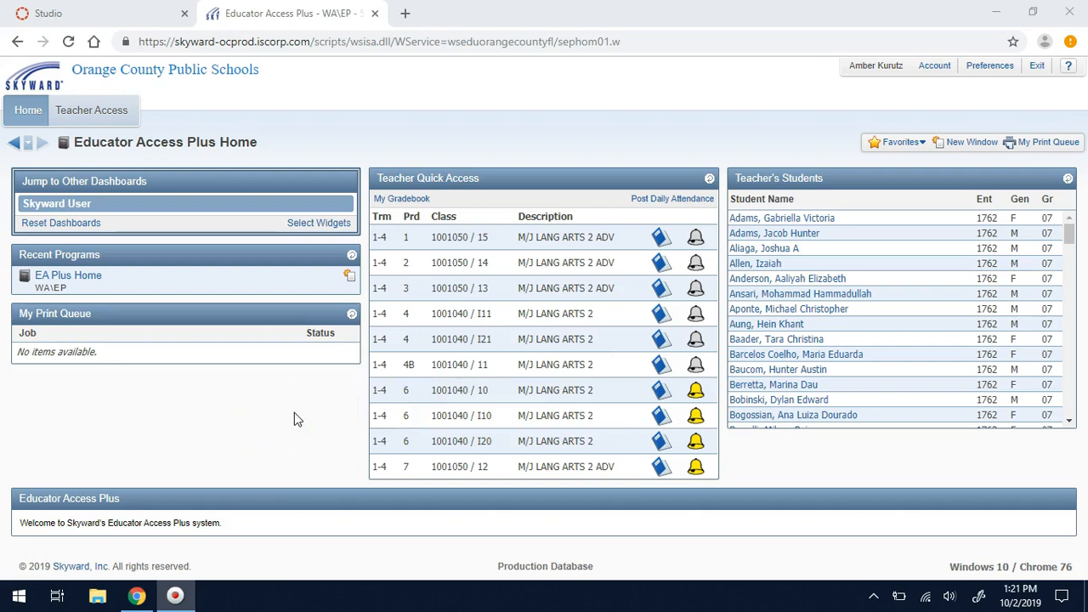
pyautogui.click(82, 119)
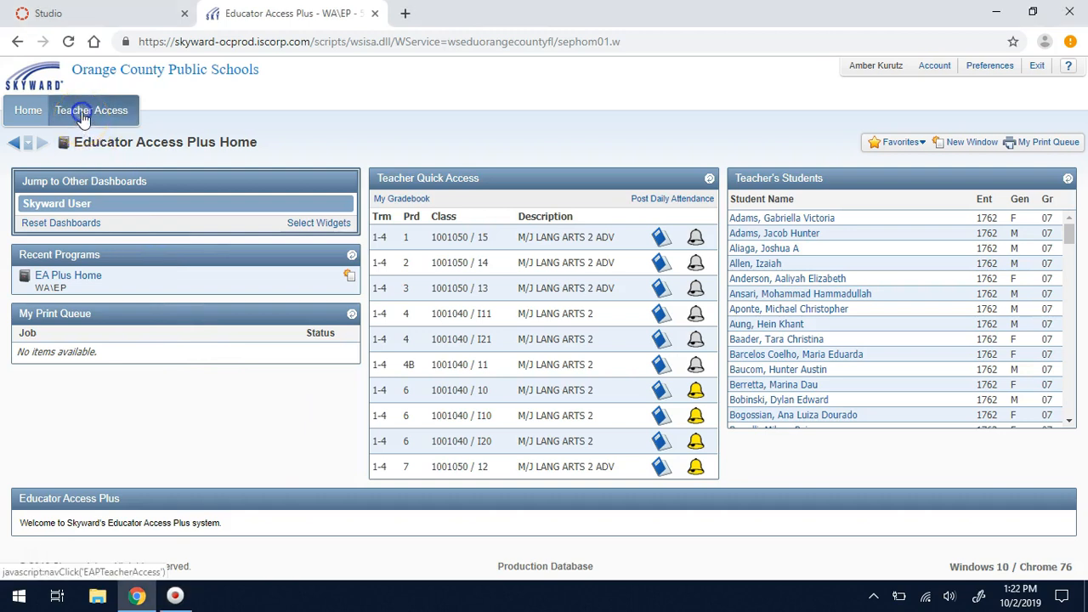
pyautogui.click(75, 189)
pyautogui.click(75, 189)
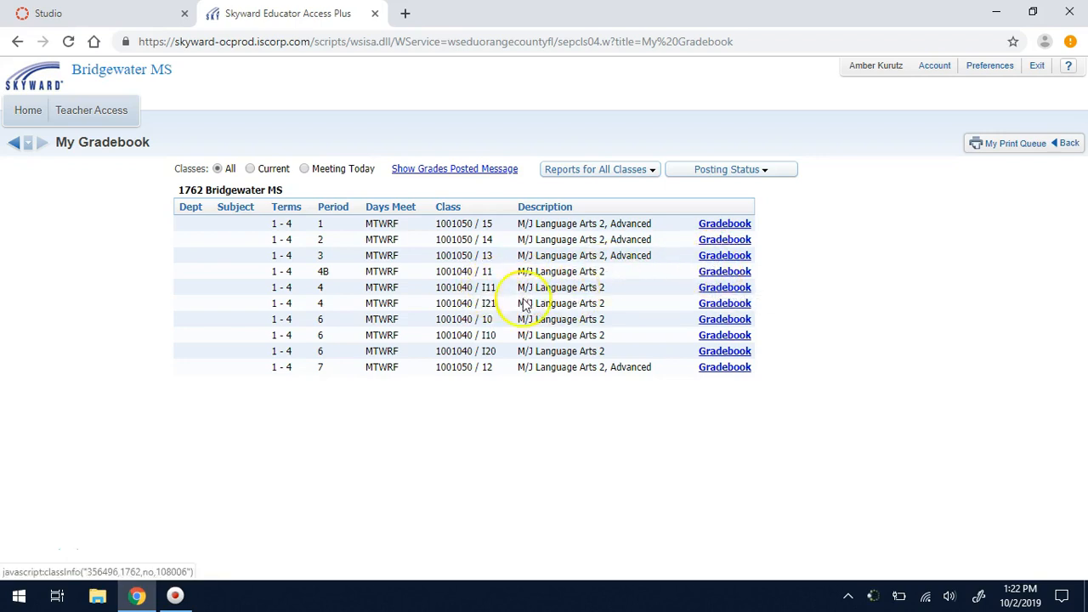
# - Open the period 4 I11 M/J Language Arts 2 gradebook and list its assignments
pyautogui.click(705, 288)
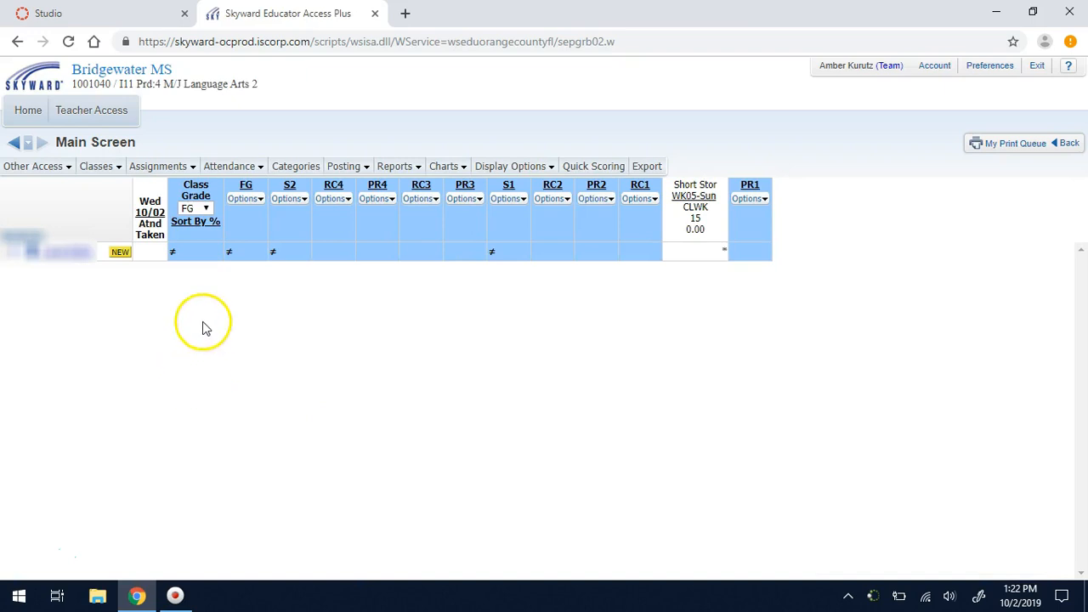
pyautogui.moveTo(158, 172)
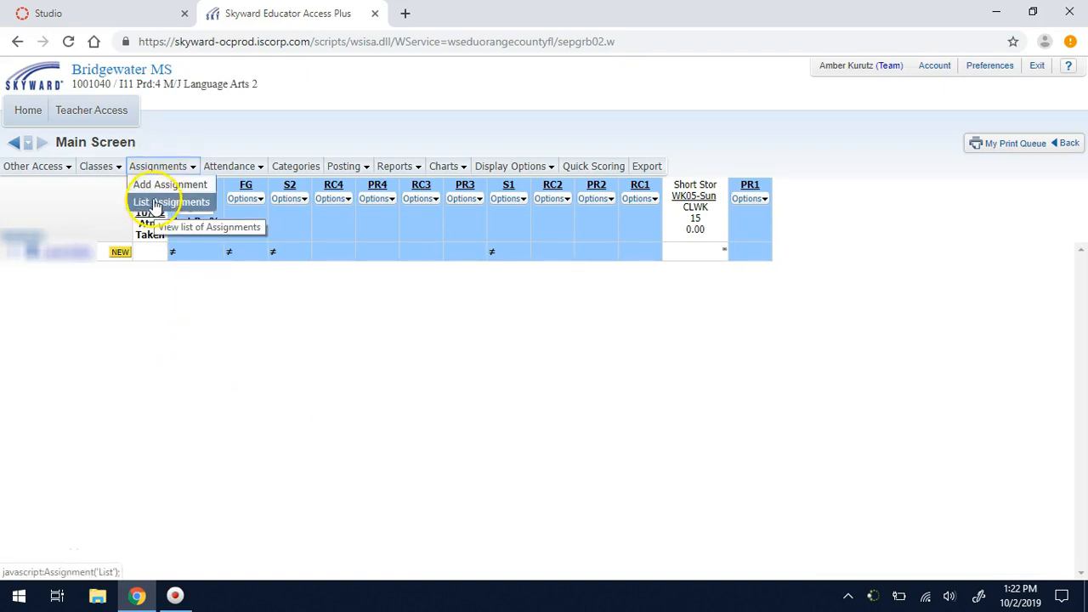
pyautogui.click(154, 204)
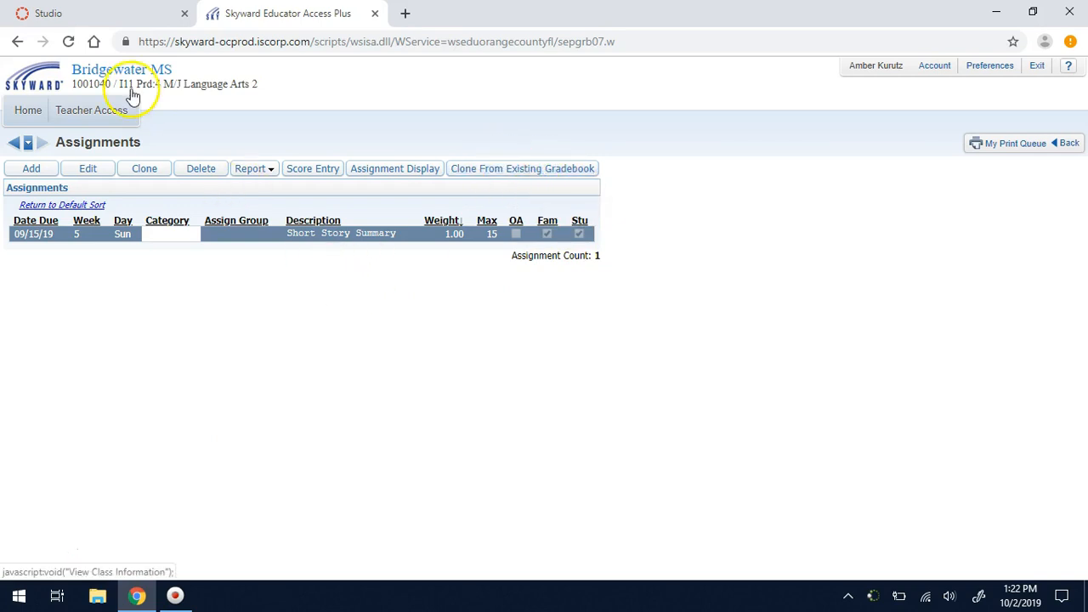
# - Clone from the 1001040 / 11 gradebook with all 7 assignments selected
pyautogui.click(534, 170)
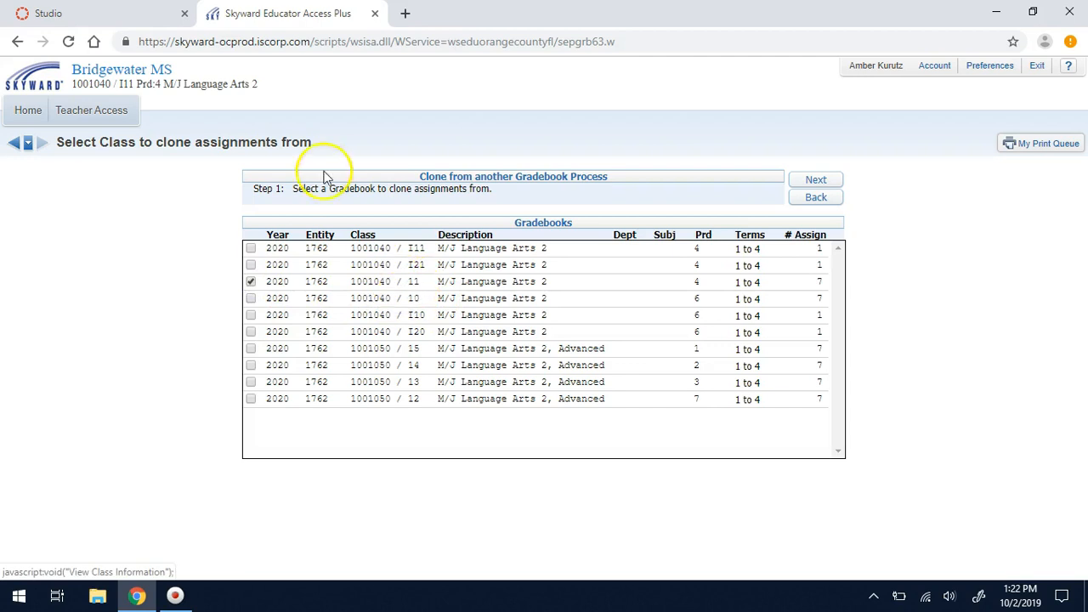
pyautogui.click(817, 181)
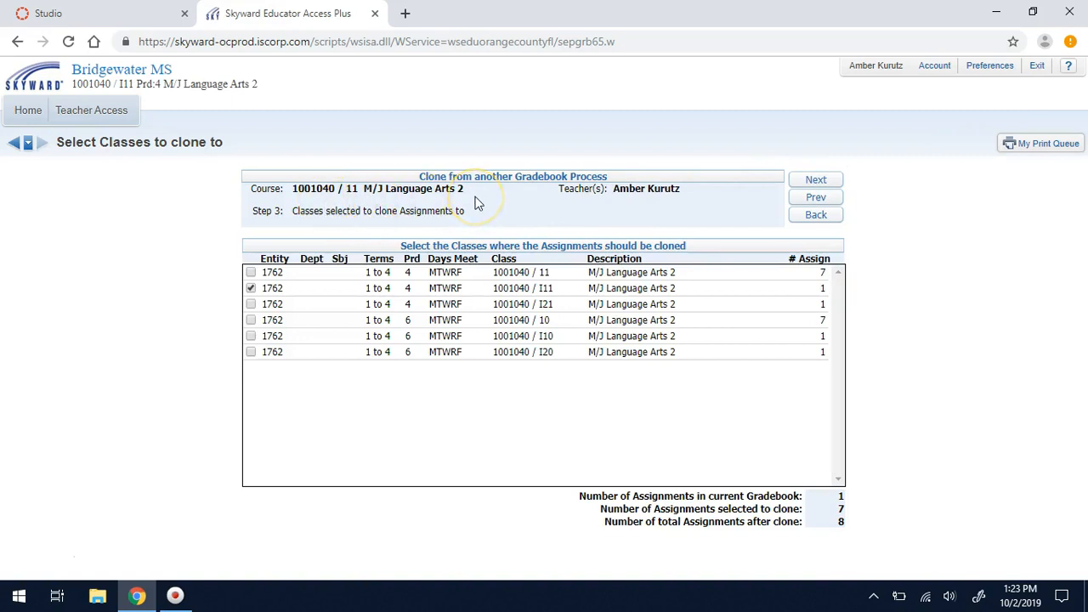
# - Add sections I21, I10 and I20 as clone destinations and proceed with the clone
pyautogui.click(251, 304)
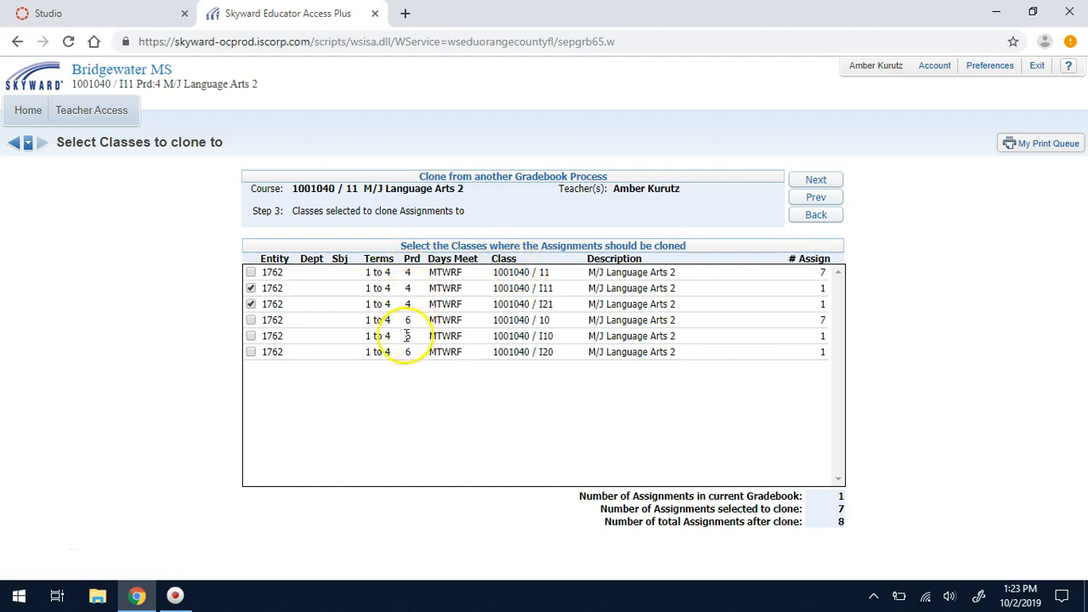
pyautogui.click(252, 352)
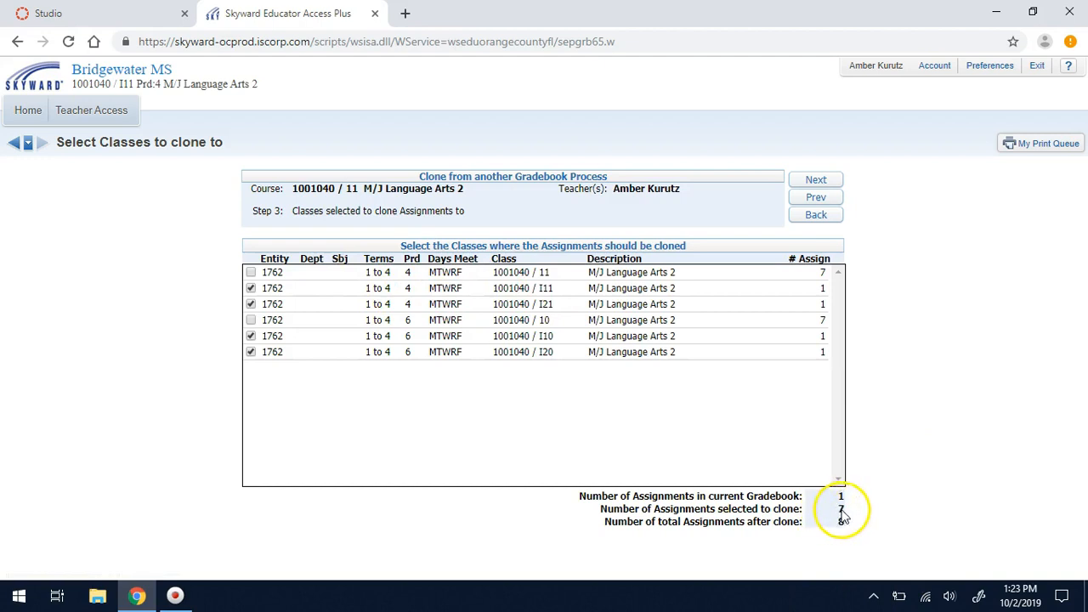
pyautogui.click(818, 181)
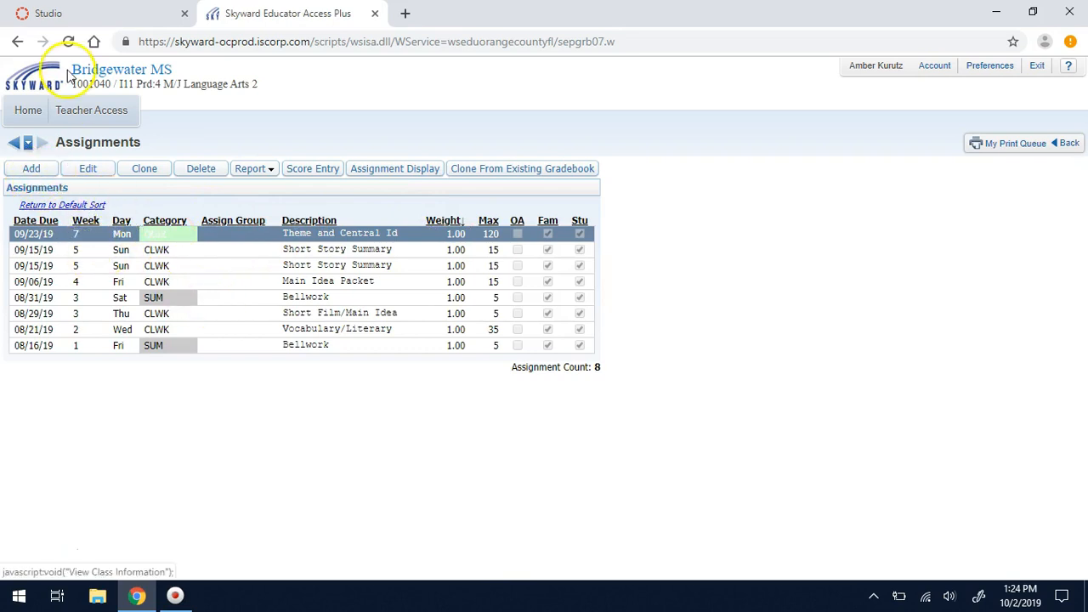
# - Return to the I11 gradebook grid and open the new student's score-transfer page
pyautogui.click(16, 145)
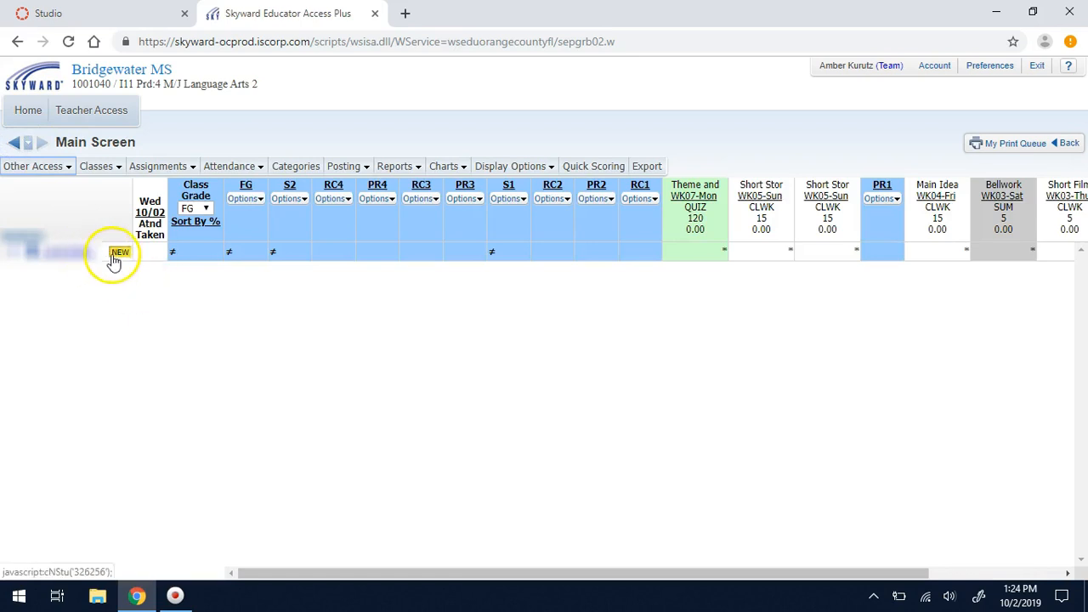
pyautogui.moveTo(121, 259)
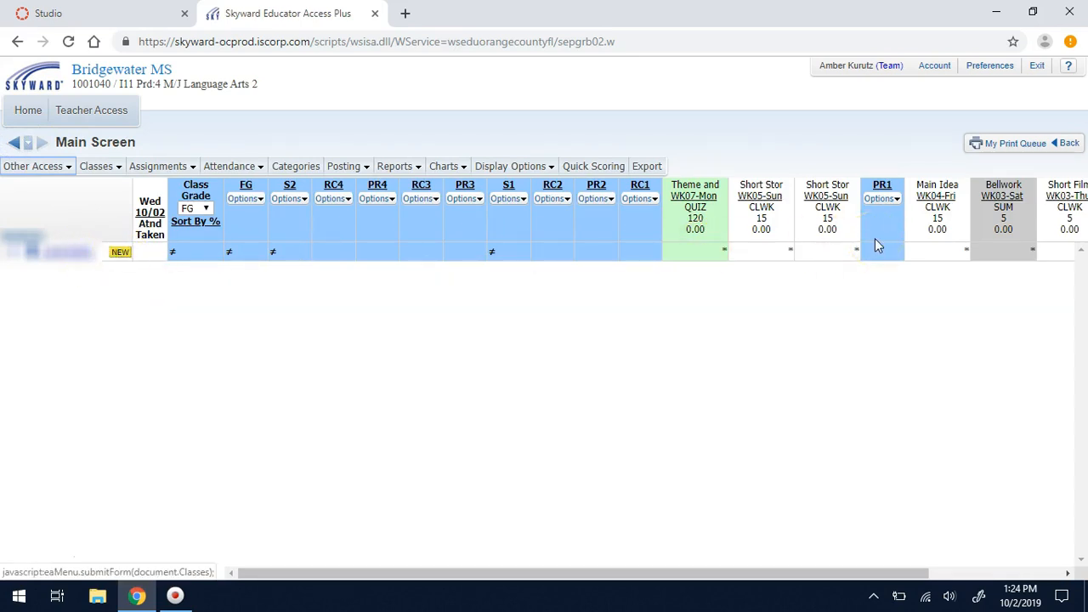
pyautogui.click(120, 253)
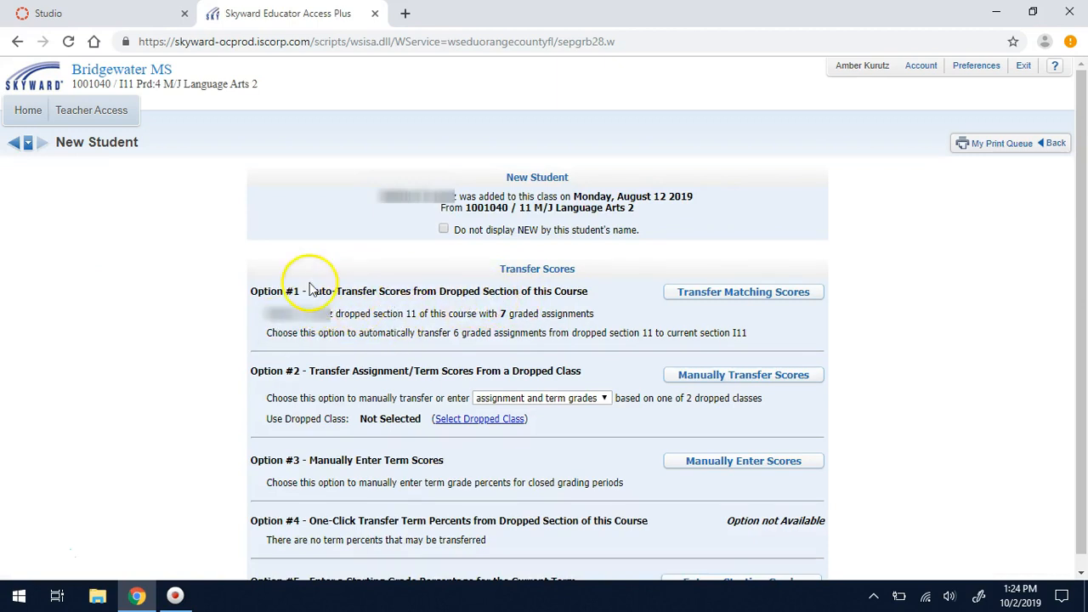
# - Transfer and save the student's six matching scores from section 11 into I11
pyautogui.click(733, 293)
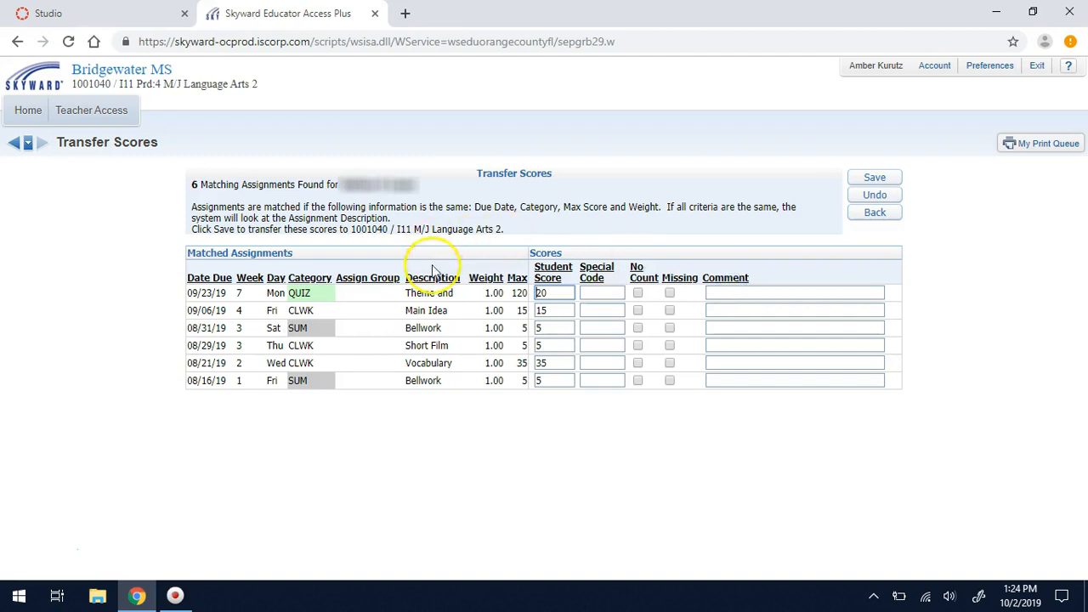
pyautogui.click(873, 178)
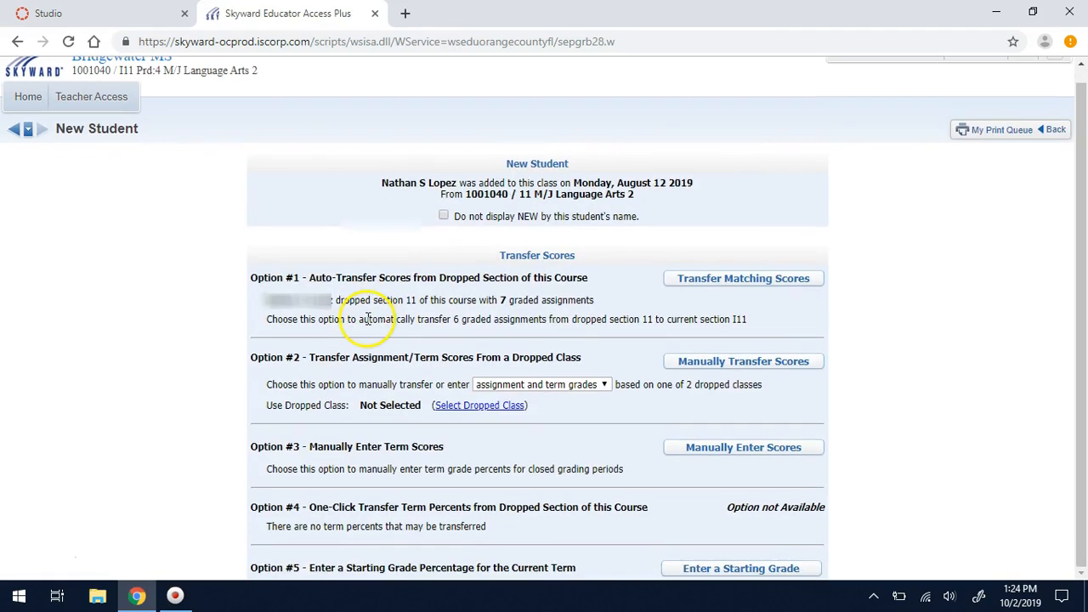
pyautogui.click(17, 127)
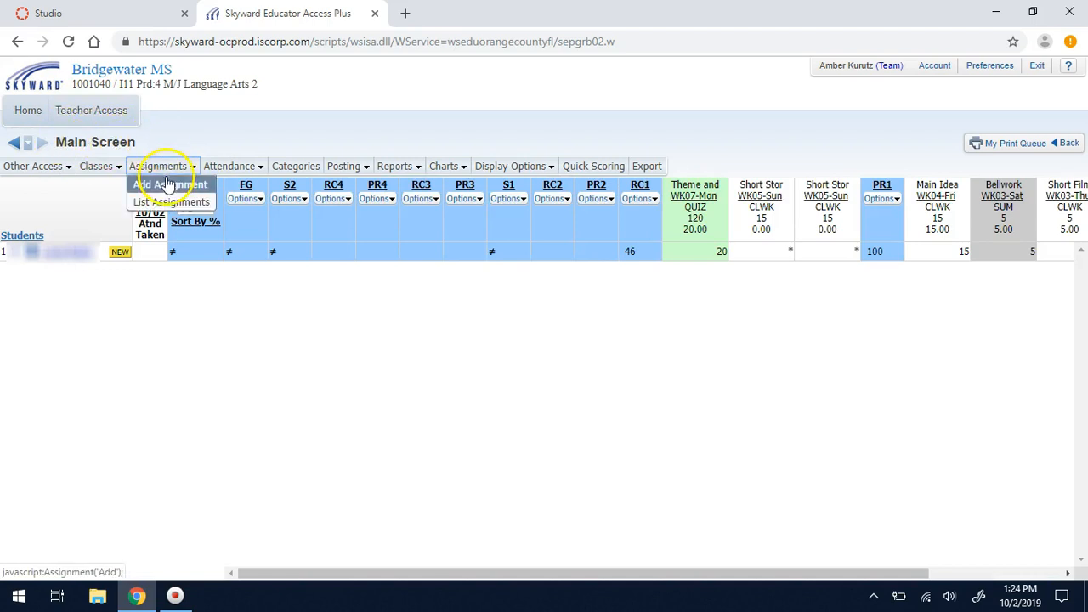
# - In the I21 gradebook, transfer and save the first new student's five matching scores
pyautogui.moveTo(115, 169)
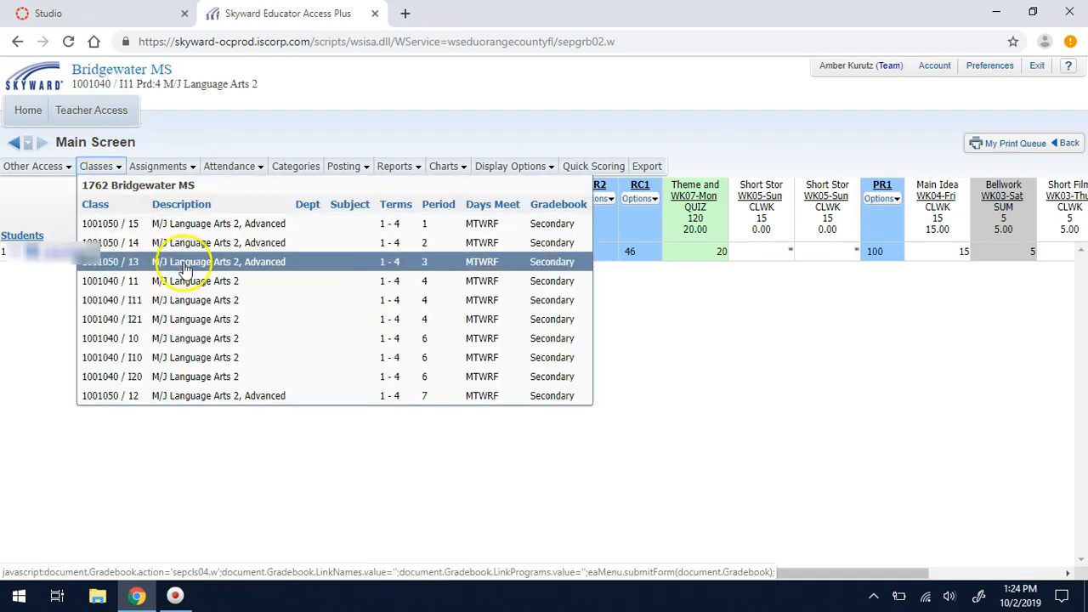
pyautogui.click(203, 320)
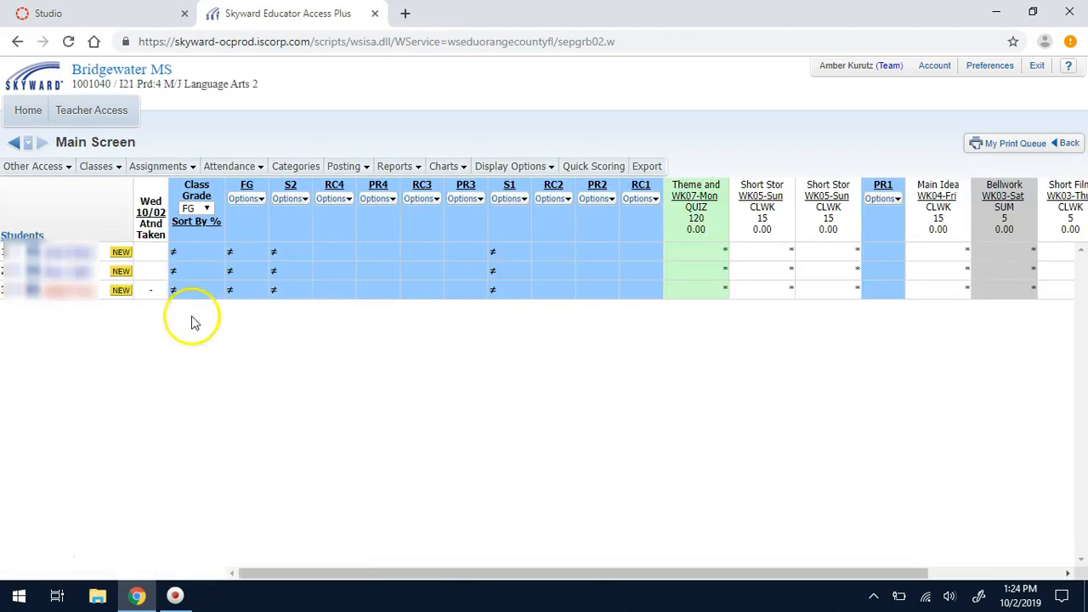
pyautogui.click(121, 254)
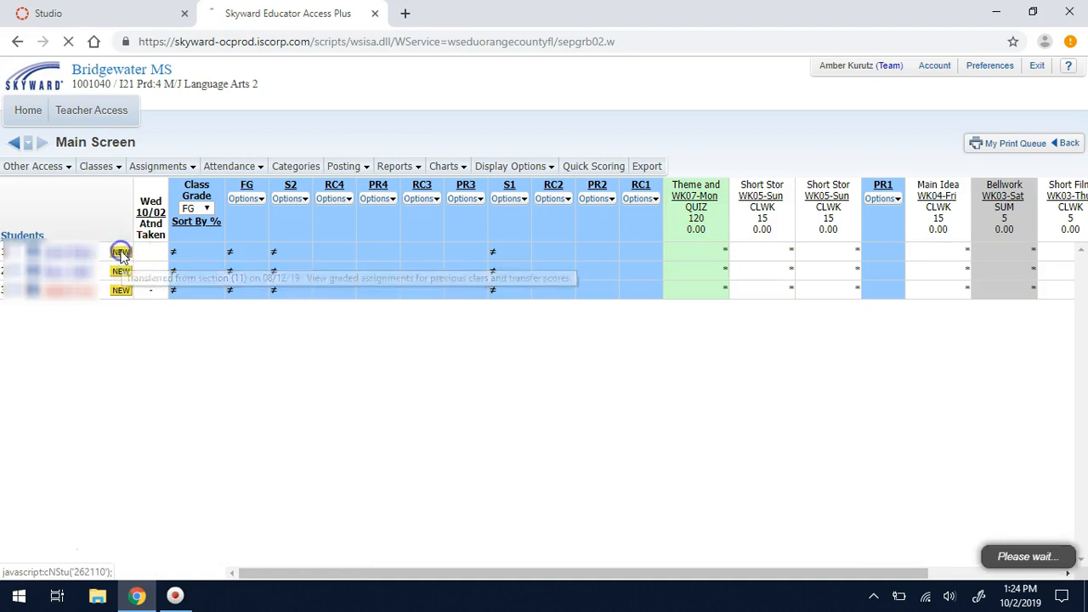
pyautogui.click(767, 294)
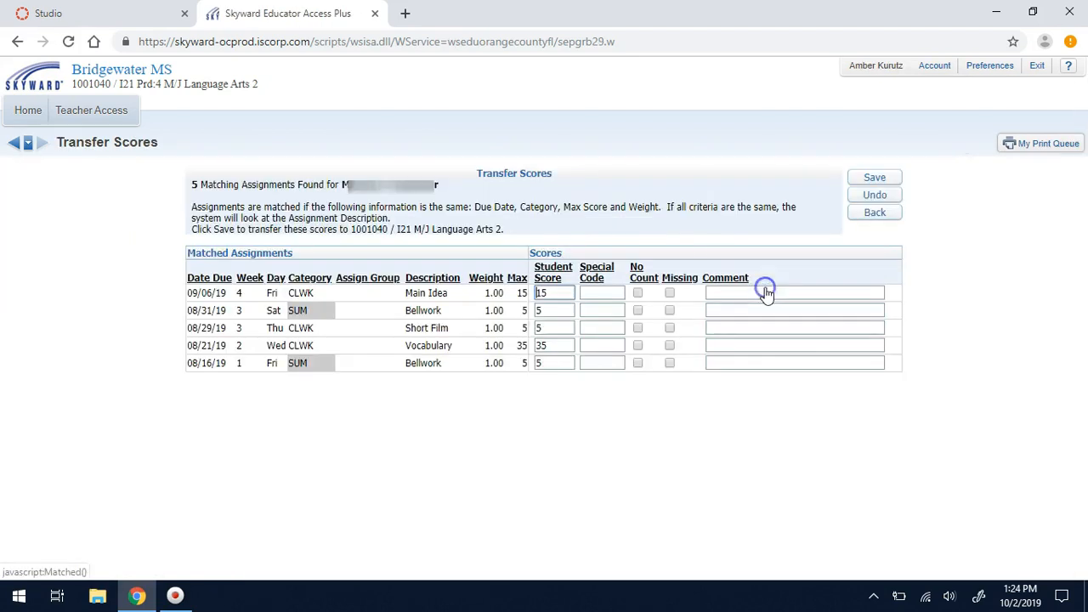
pyautogui.click(876, 181)
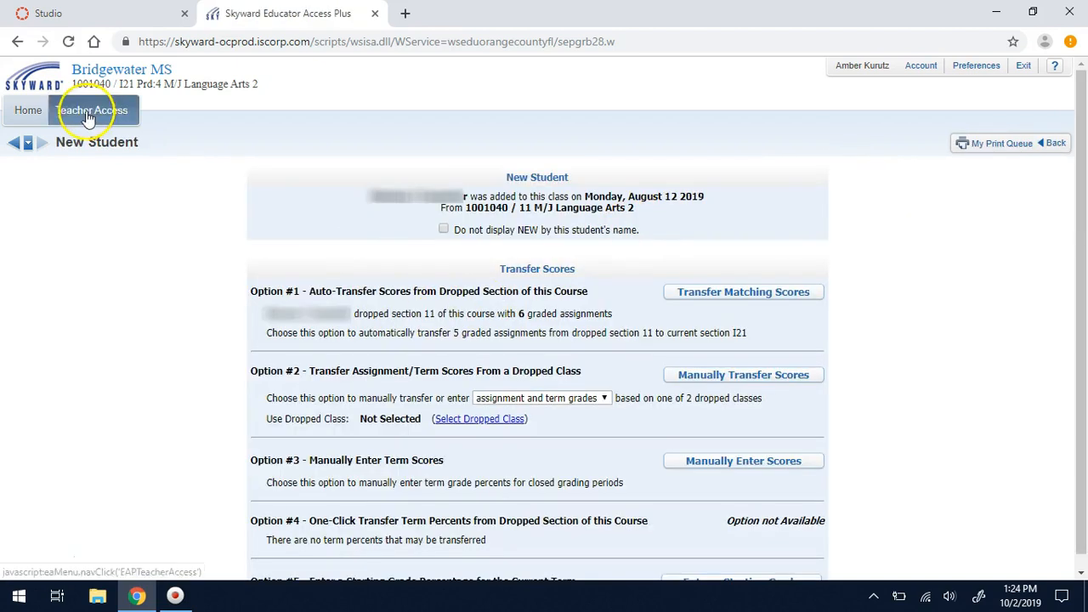
pyautogui.click(13, 143)
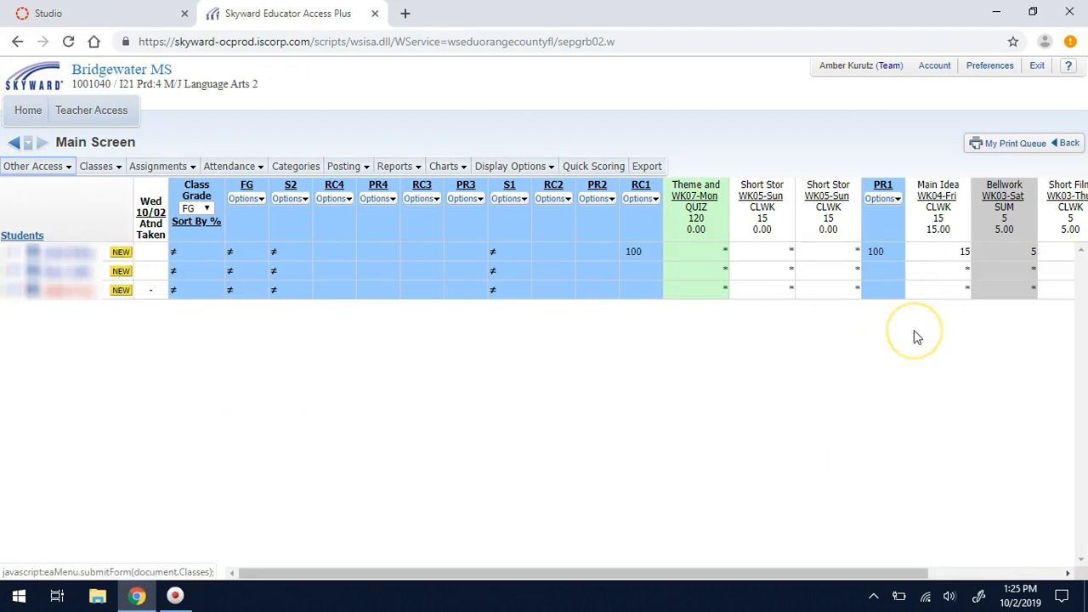
pyautogui.hscroll(3, 914, 330)
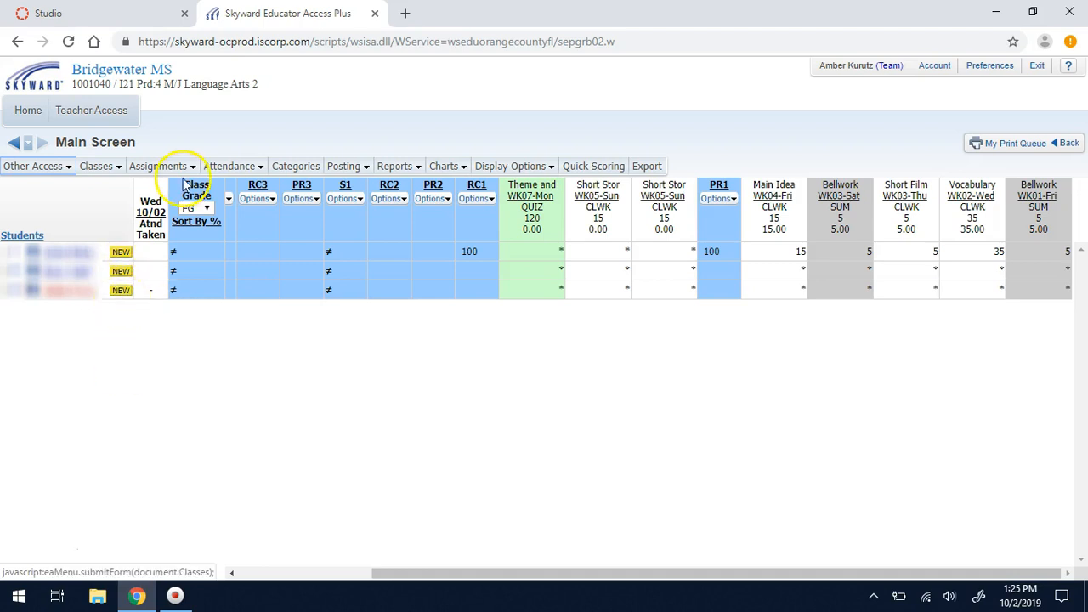
# - Tick 'Do not display NEW by this student's name' for the first new student in I21
pyautogui.click(119, 253)
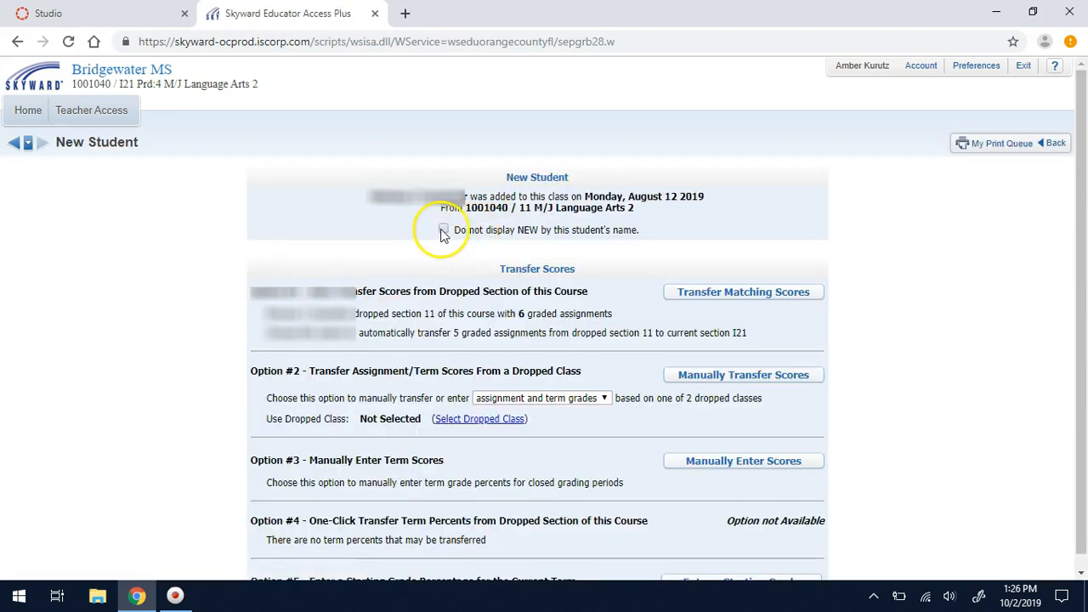
pyautogui.click(443, 230)
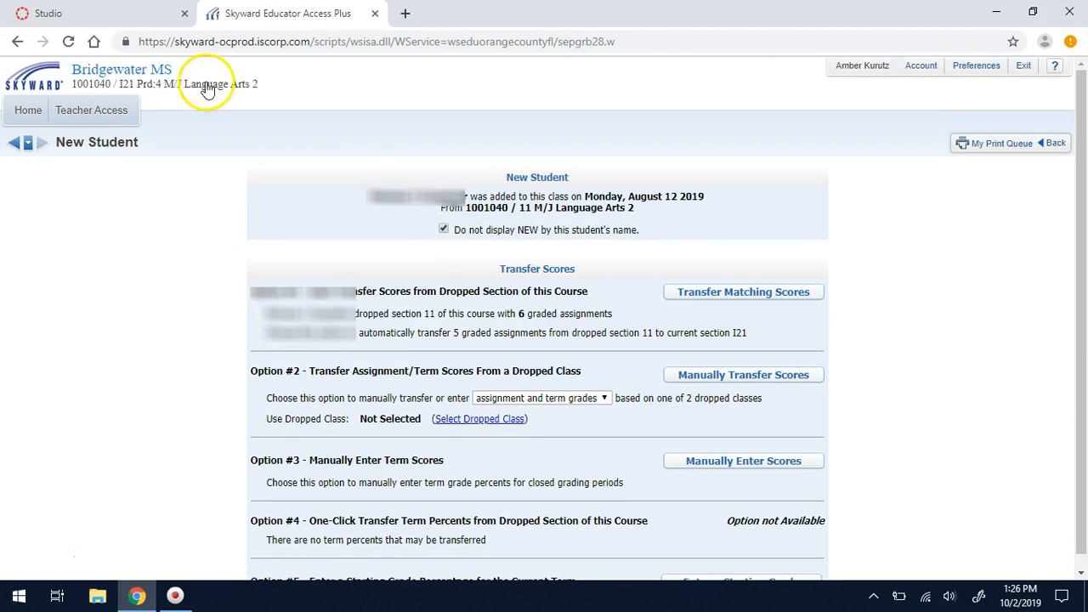
pyautogui.click(15, 145)
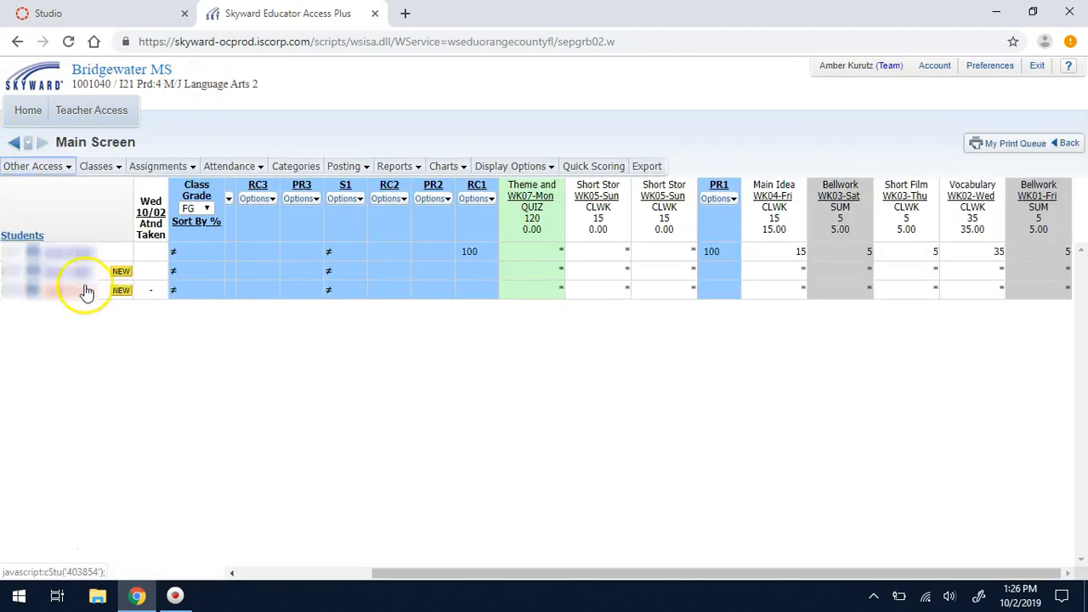
# - Transfer and save the second new student's six matching scores into I21, hiding their NEW flag
pyautogui.click(119, 168)
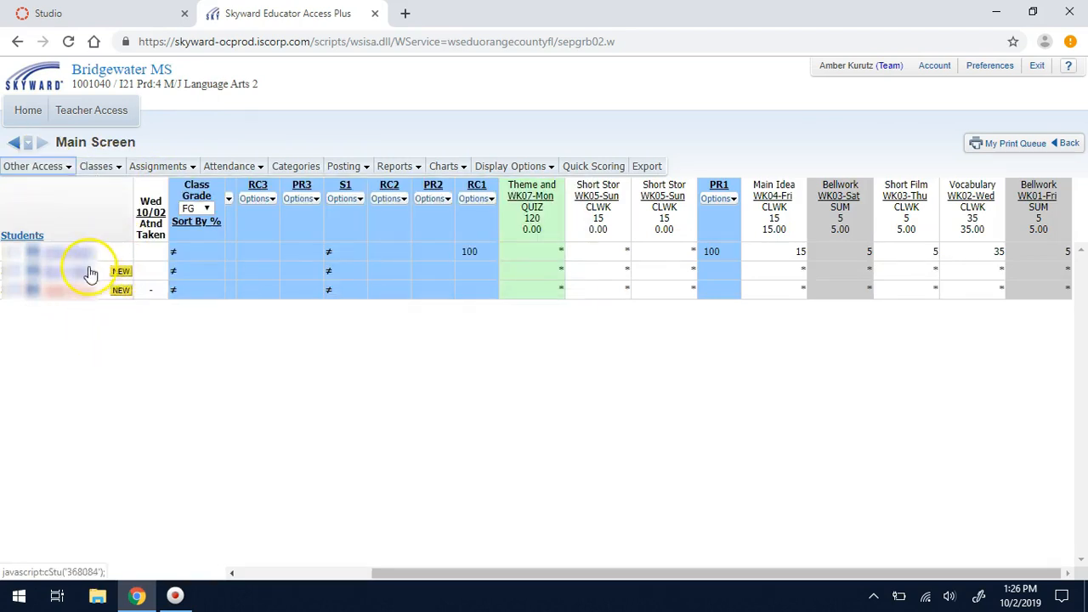
pyautogui.click(121, 276)
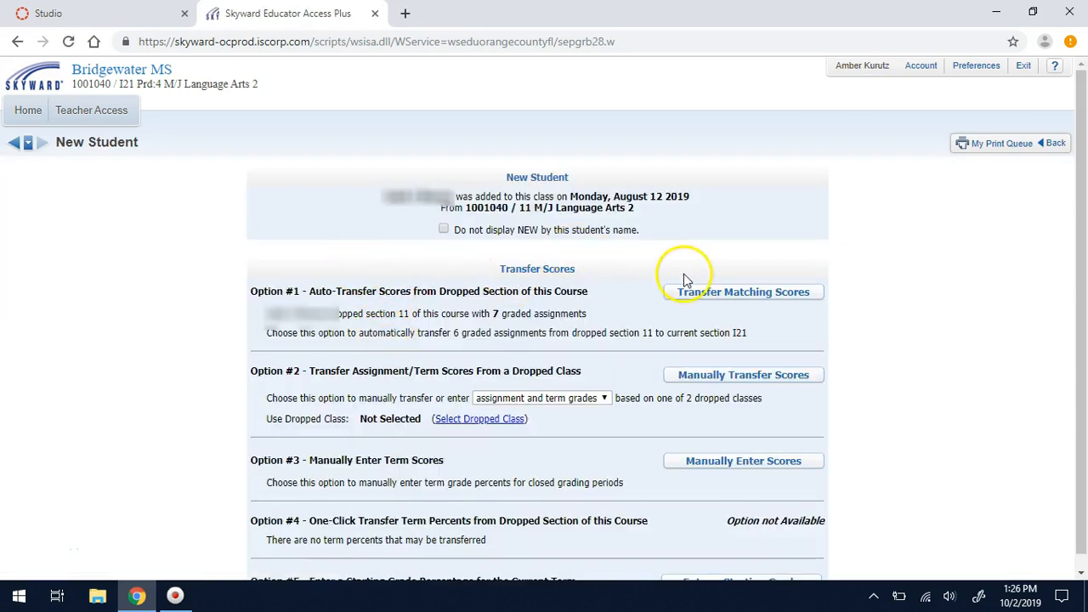
pyautogui.click(698, 292)
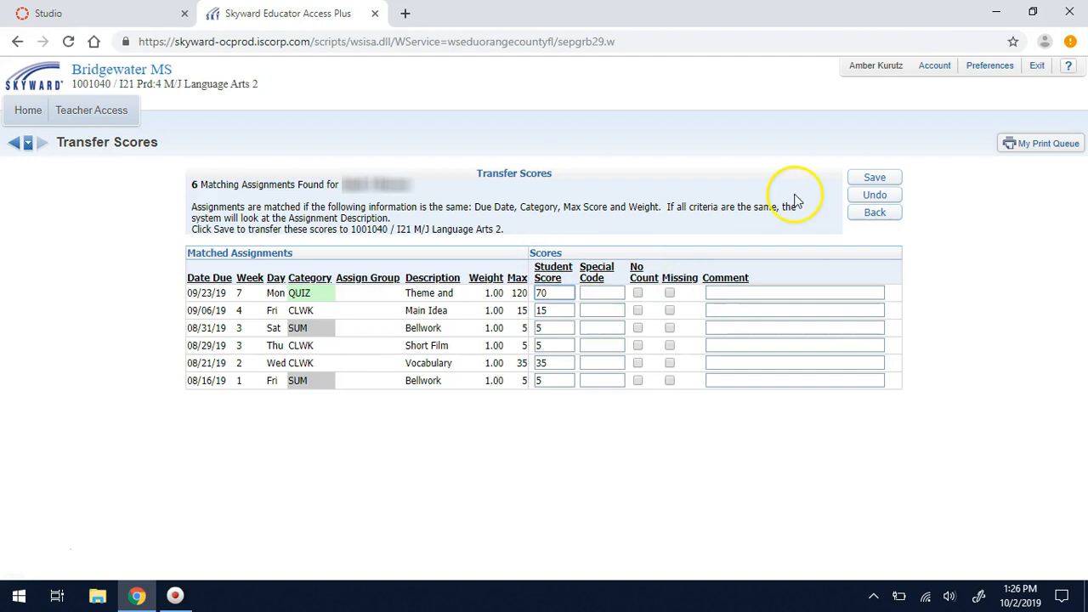
pyautogui.click(875, 177)
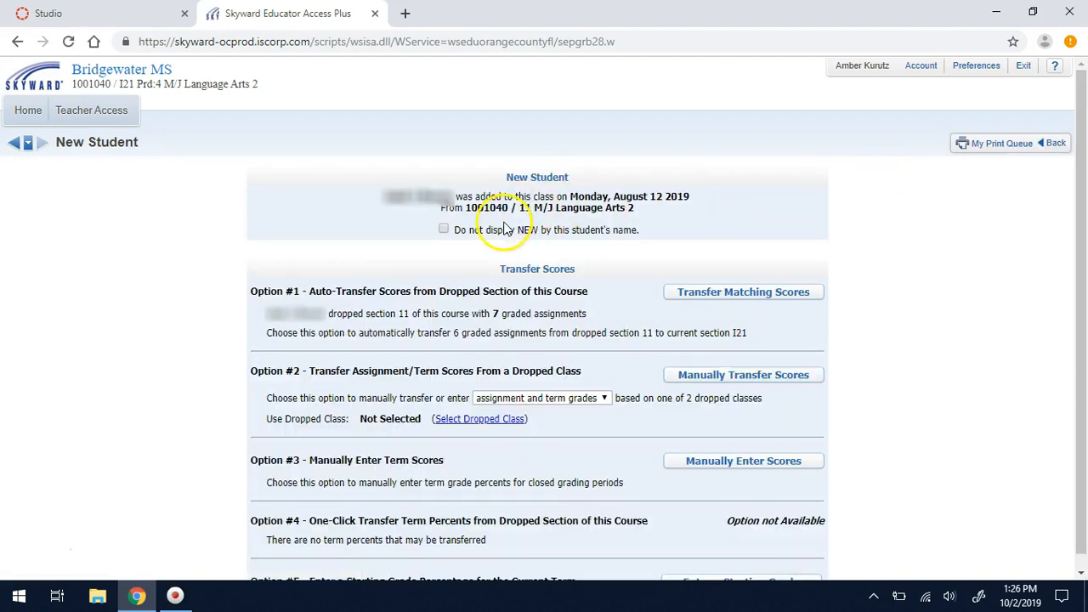
pyautogui.click(443, 229)
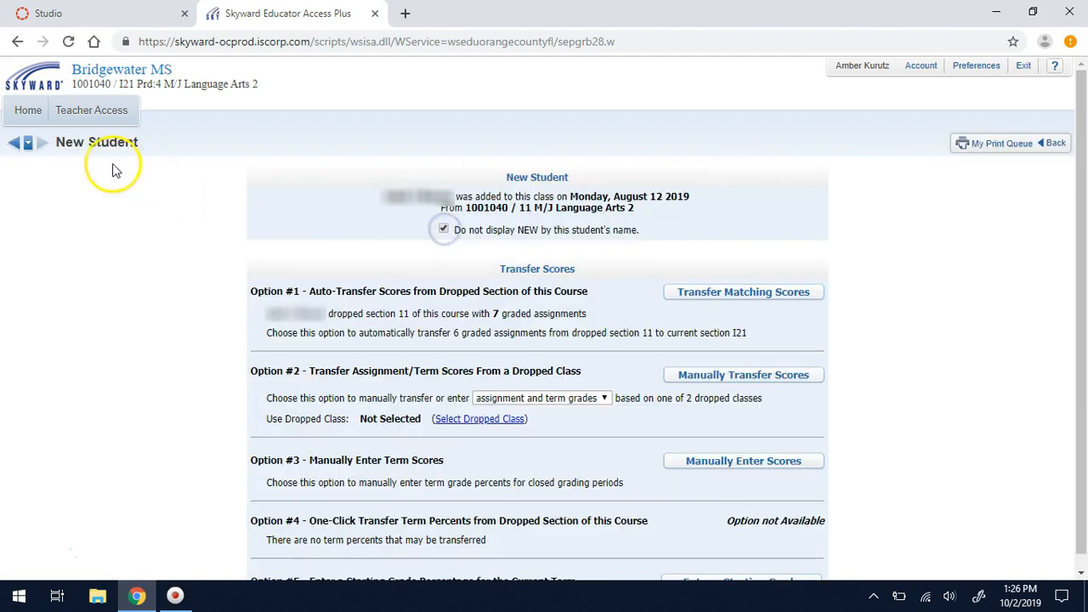
pyautogui.click(17, 143)
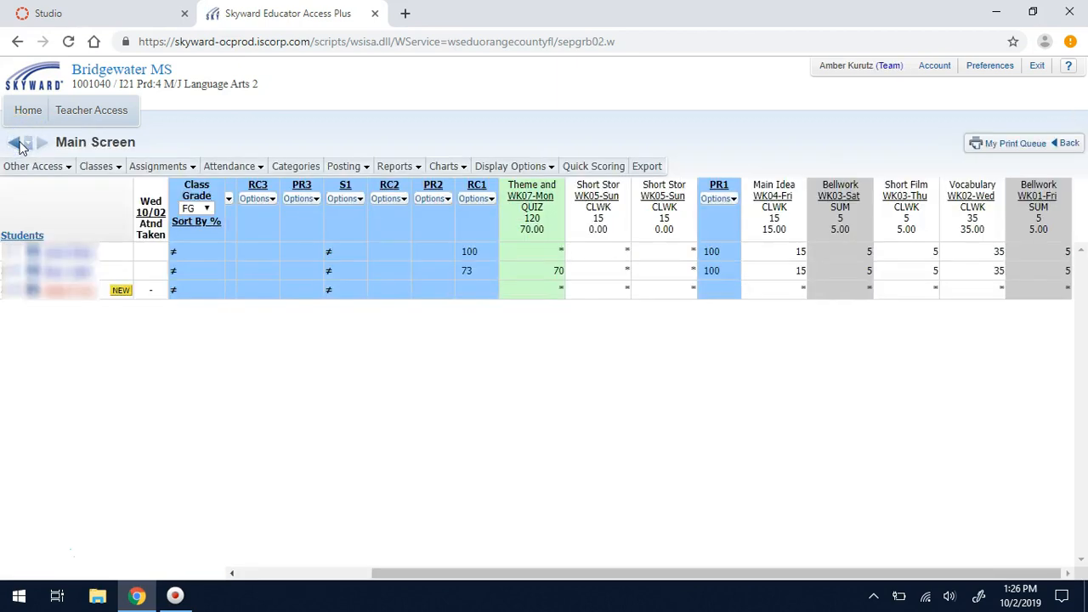